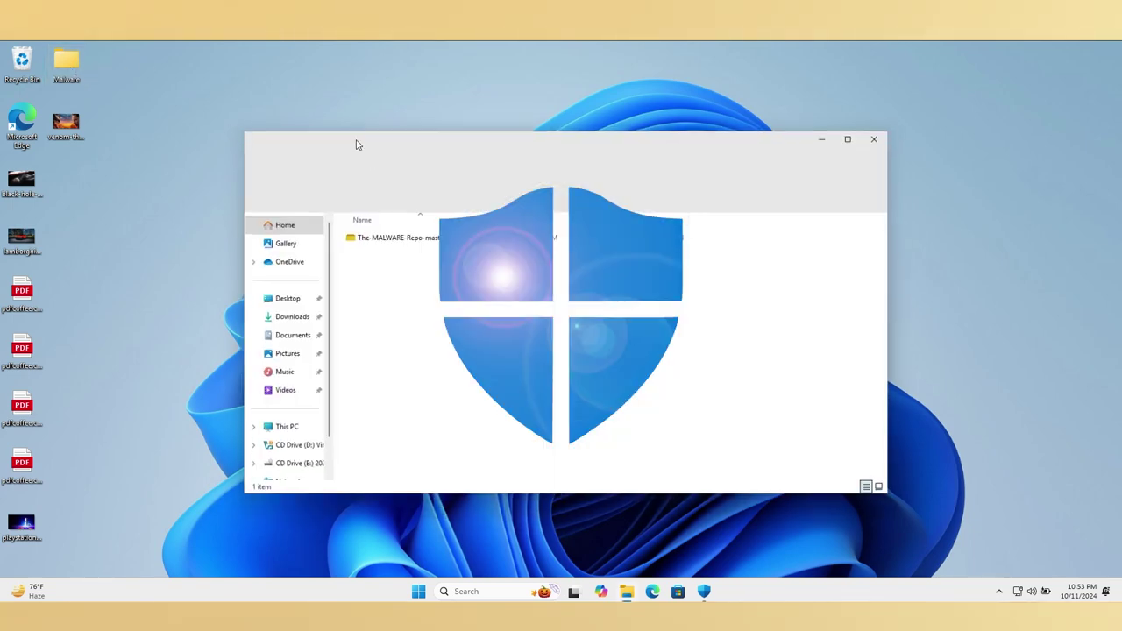
Step: Extract The-MALWARE-Repo-master_2 into a new folder with PeaZip and open the Ransomware folder inside it
left_click(382, 238)
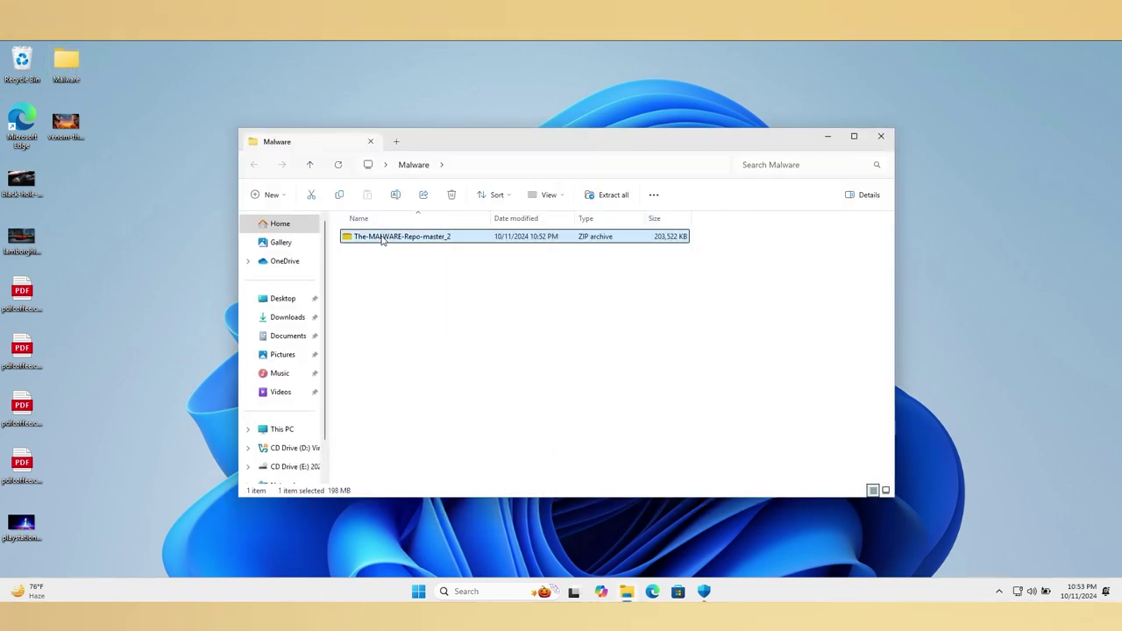
right_click(382, 238)
left_click(473, 435)
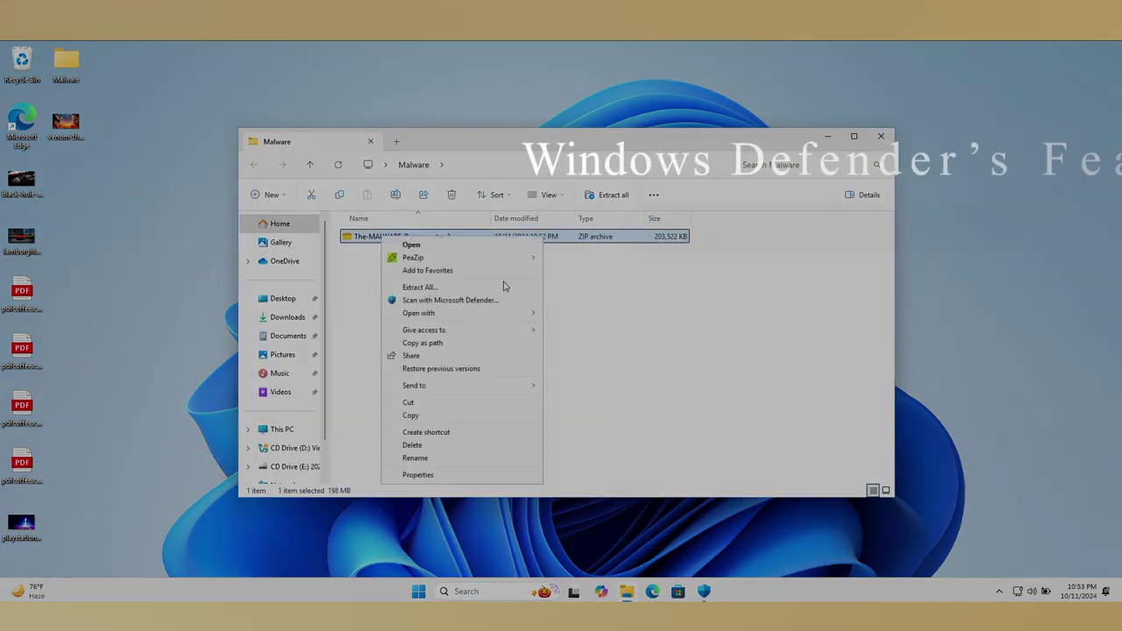
mouse_move(498, 258)
left_click(600, 296)
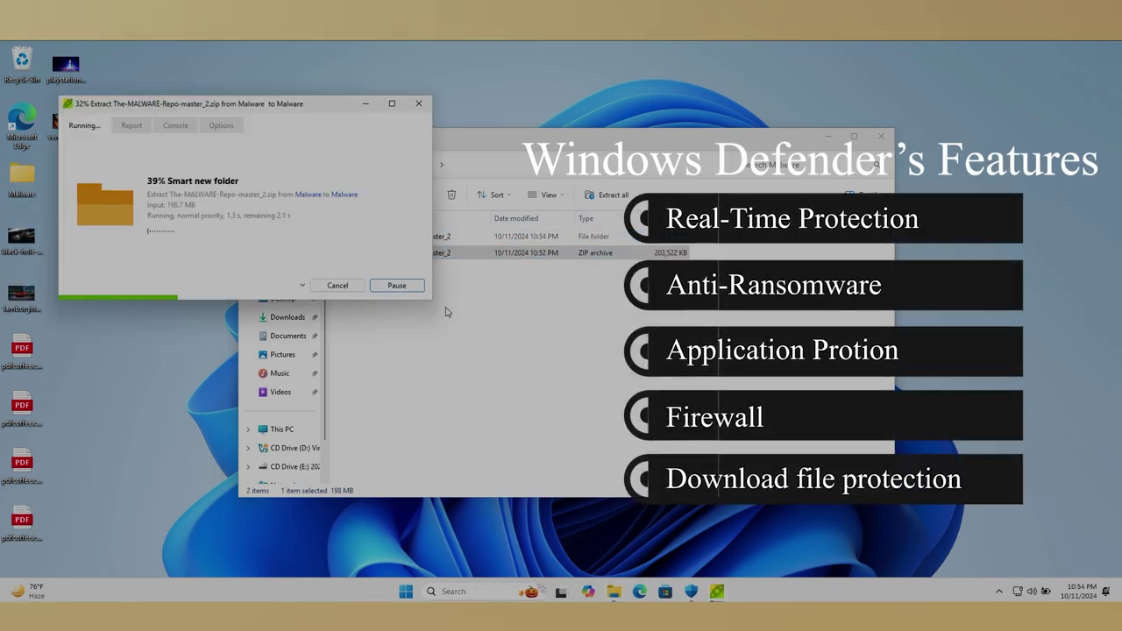
double_click(429, 240)
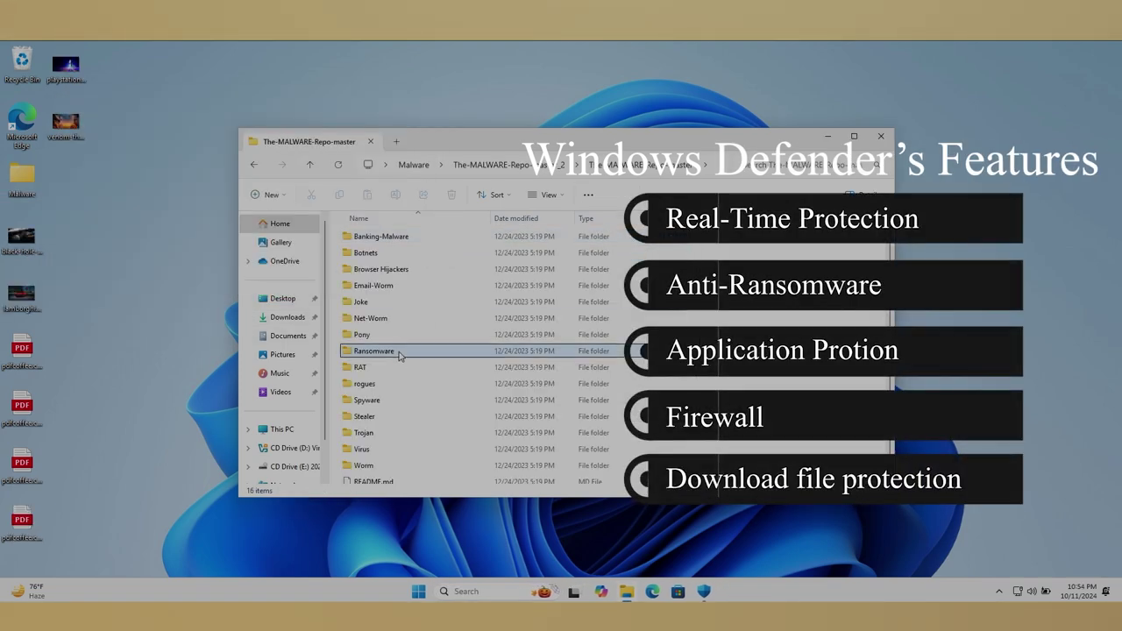
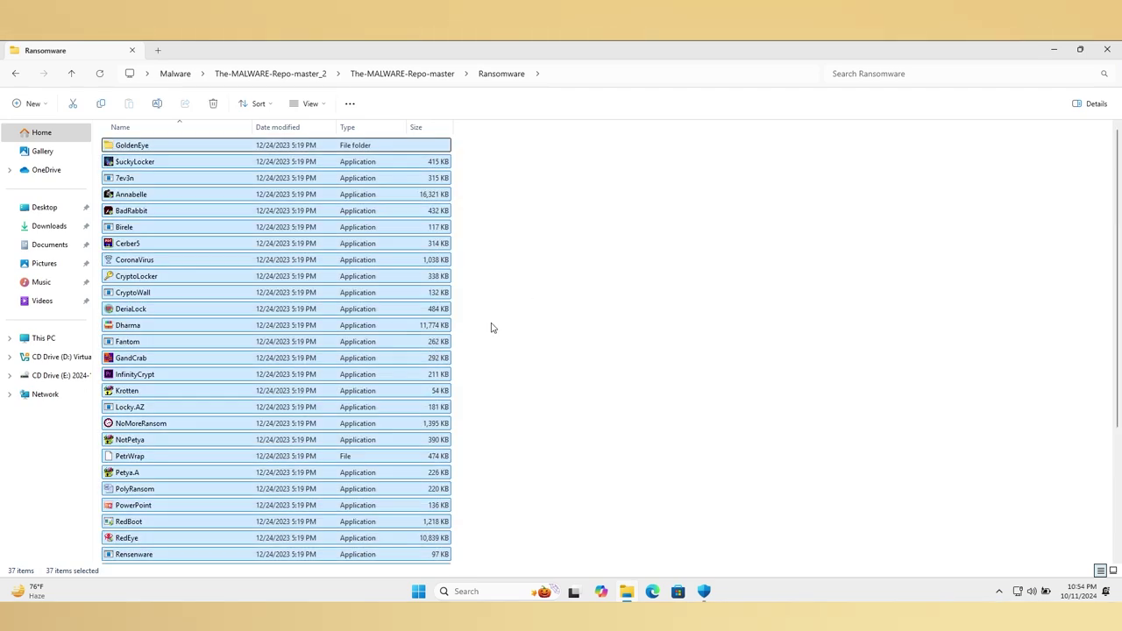
left_click(1087, 105)
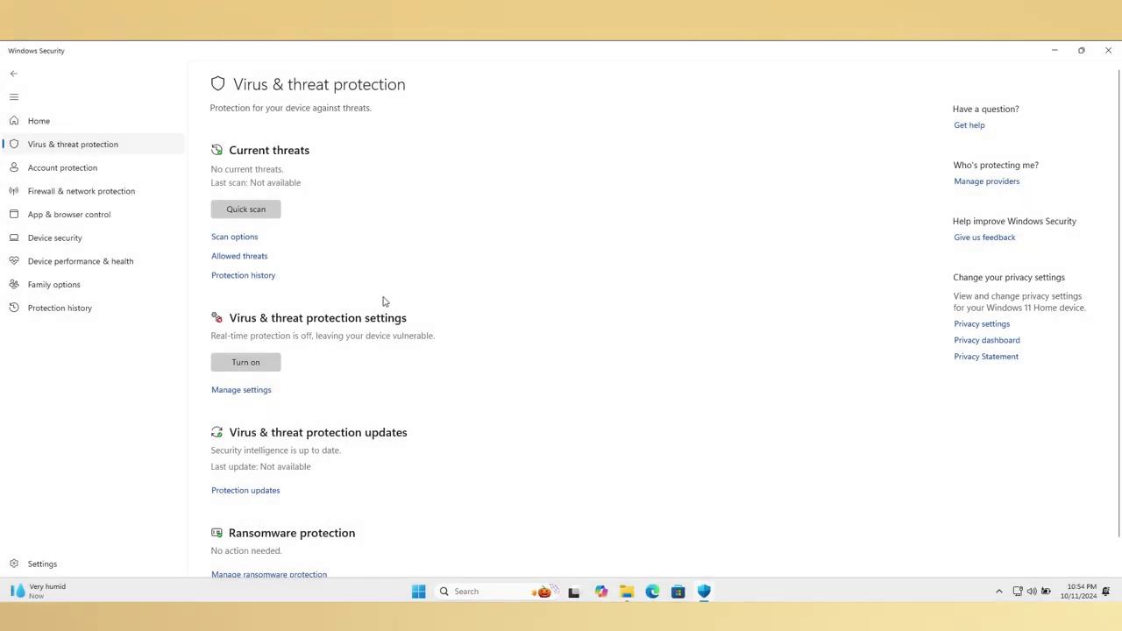
Step: Turn on real-time protection in Windows Security and allow the app to make changes
left_click(72, 126)
left_click(260, 270)
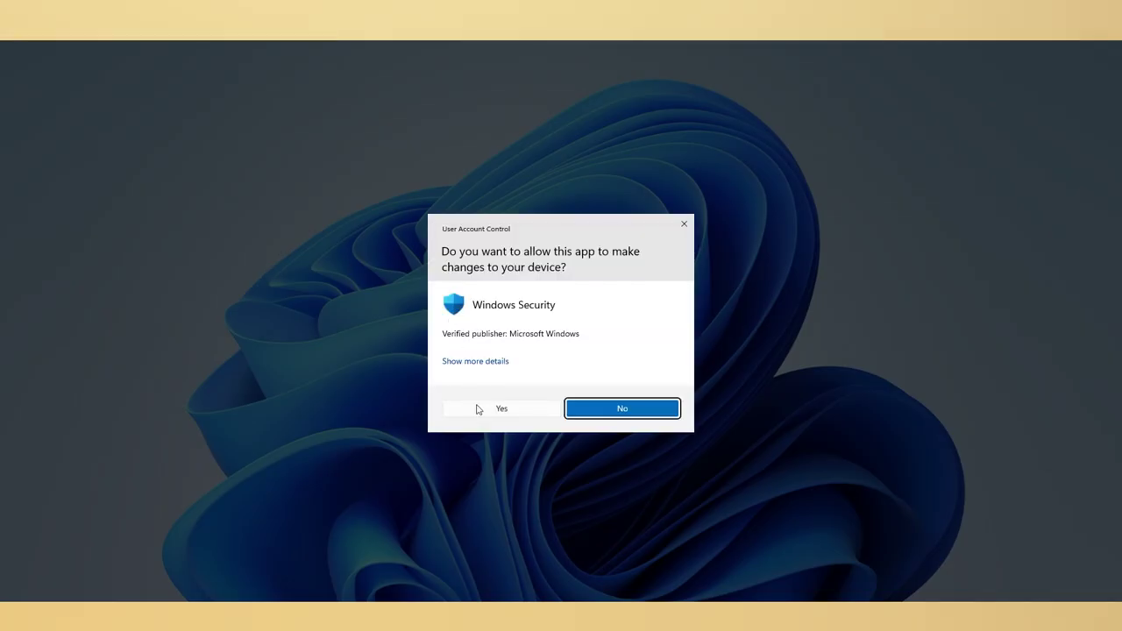
left_click(479, 409)
left_click(298, 183)
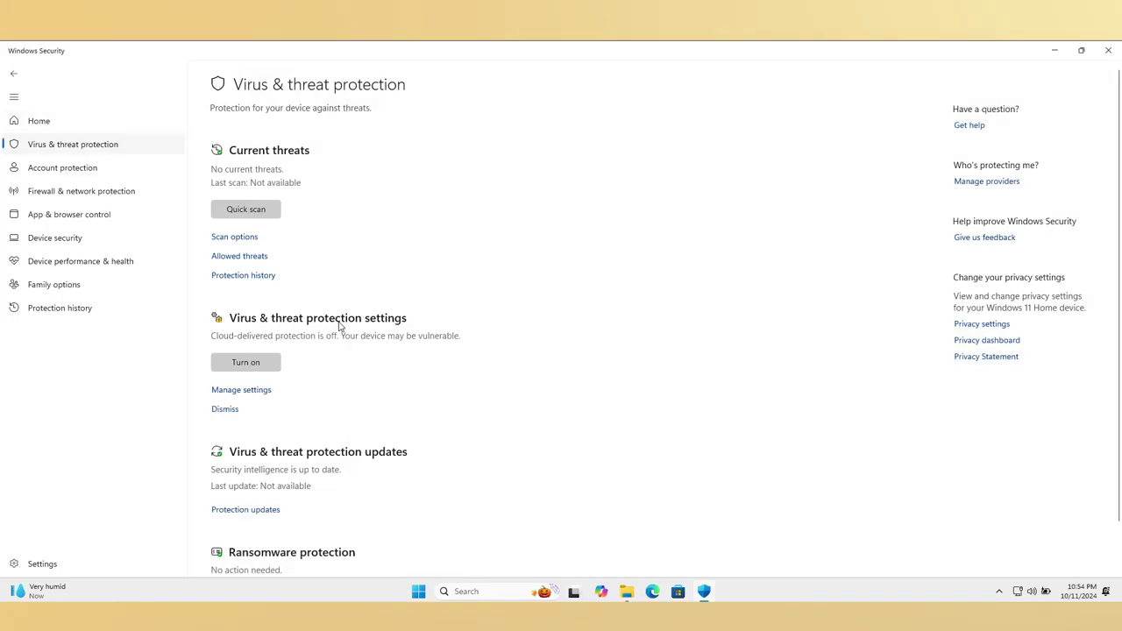
Step: Turn off real-time protection in the Virus & threat protection settings and allow the change
scroll(340, 326, "down", 1)
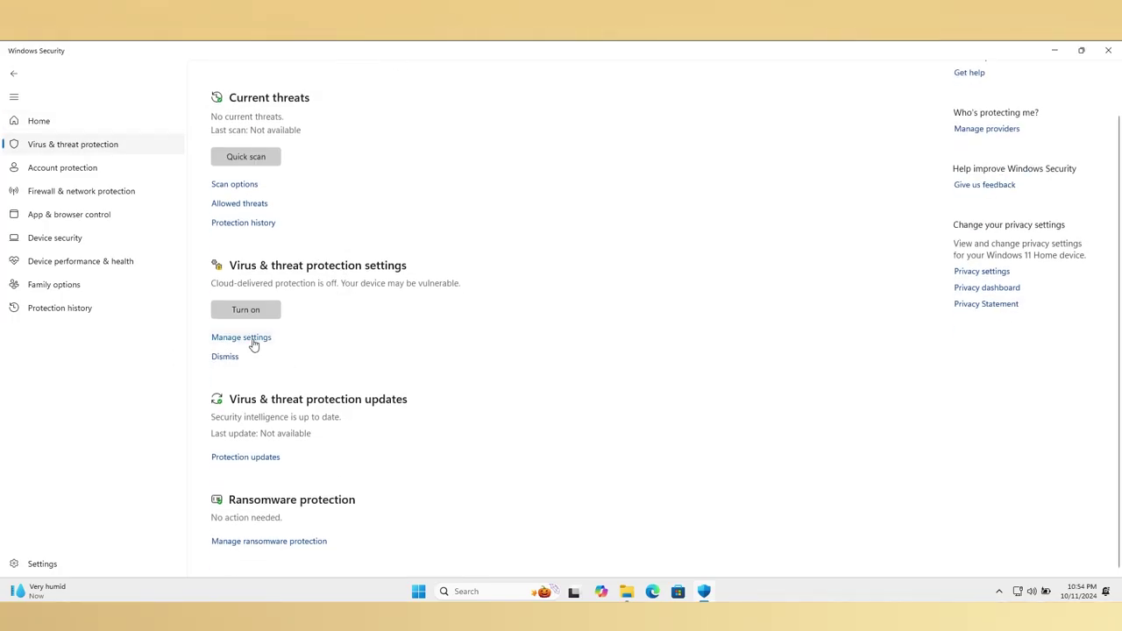
left_click(253, 338)
left_click(222, 227)
left_click(531, 415)
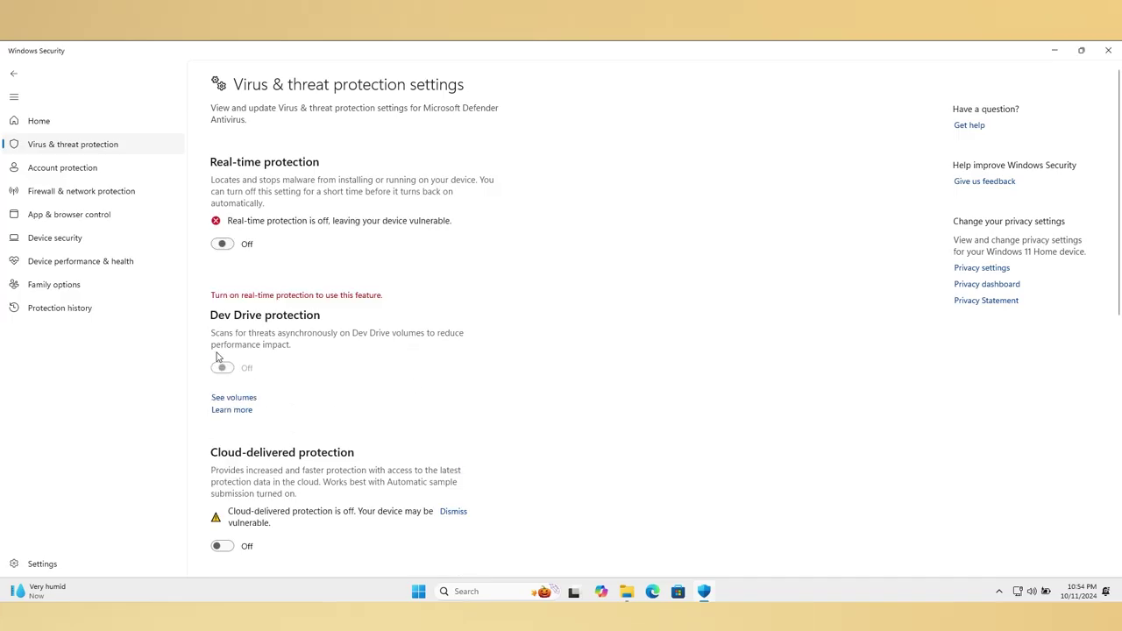
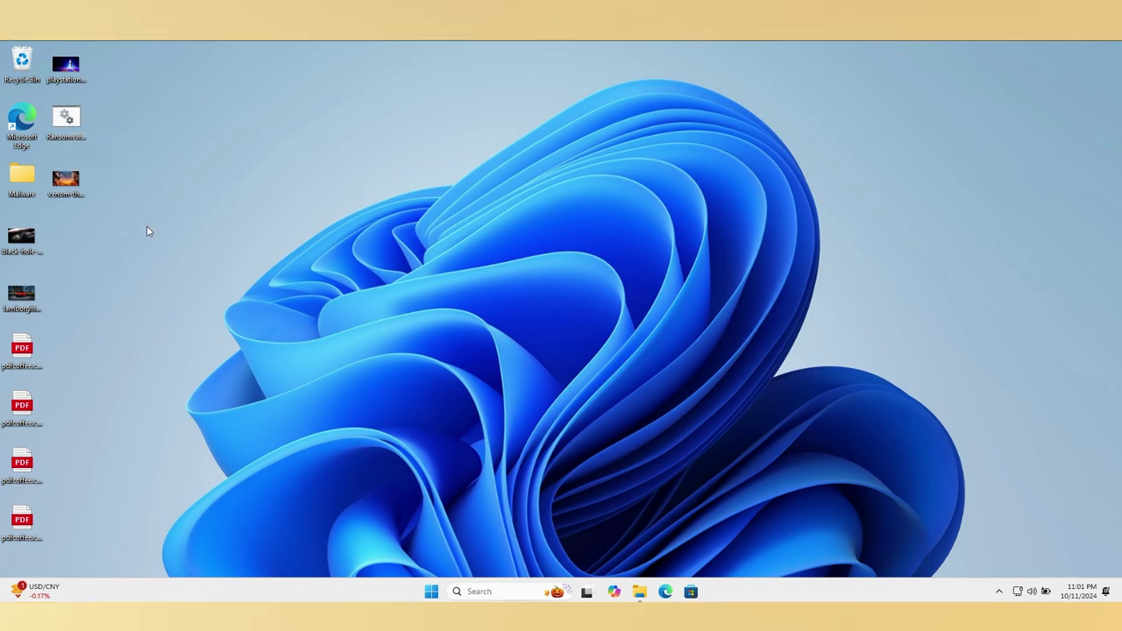
Step: Open the black-hole picture from the desktop, view the images after it up to the playstation-5-pro picture, and close the viewer
double_click(29, 230)
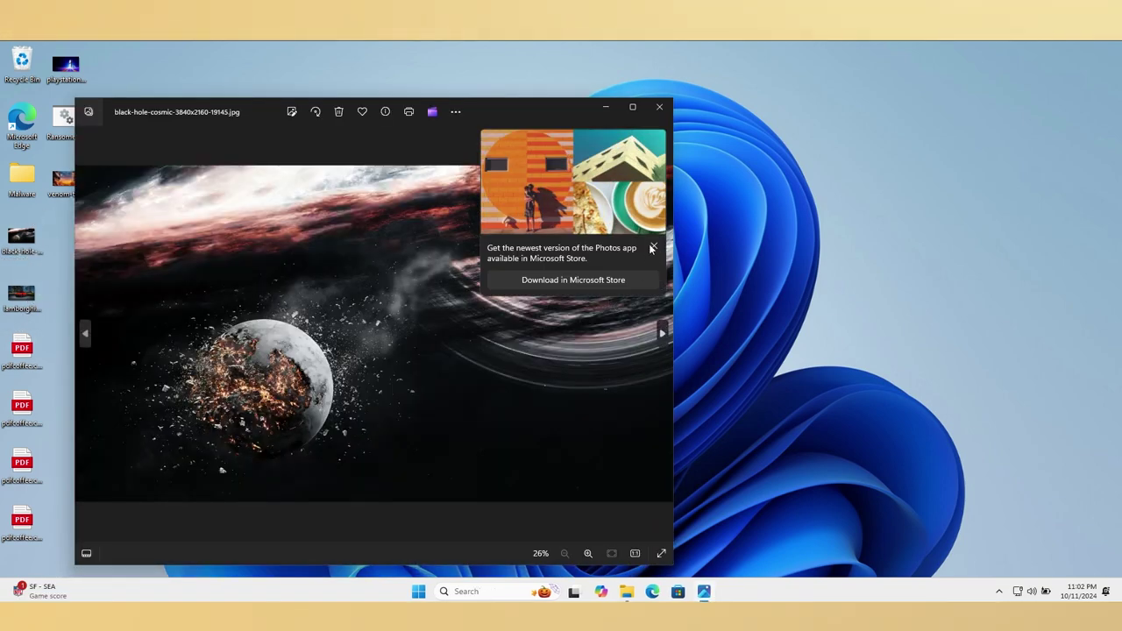
left_click(654, 246)
left_click(663, 333)
left_click(663, 332)
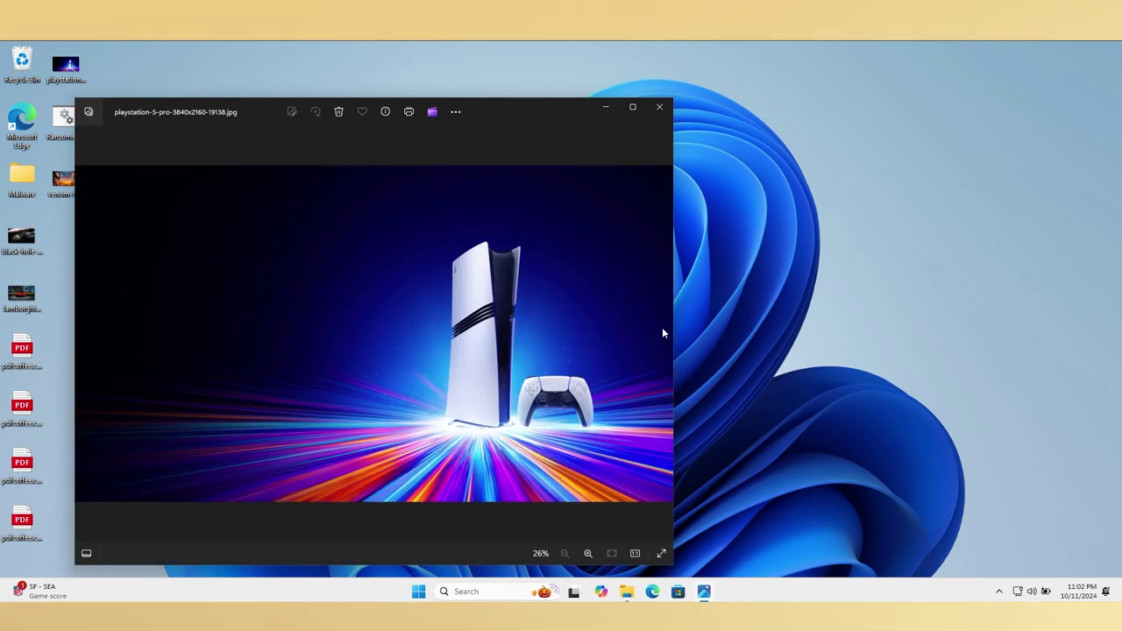
left_click(660, 109)
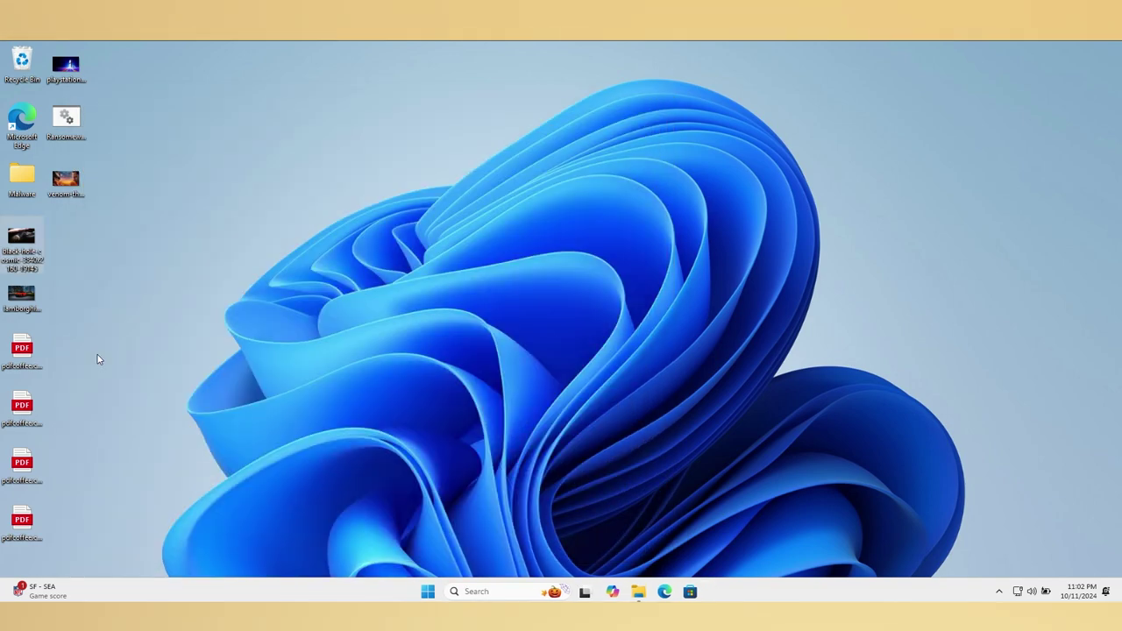
Step: Open the desktop PDF of 150 ChatGPT copywriter prompts and look through its pages
double_click(21, 352)
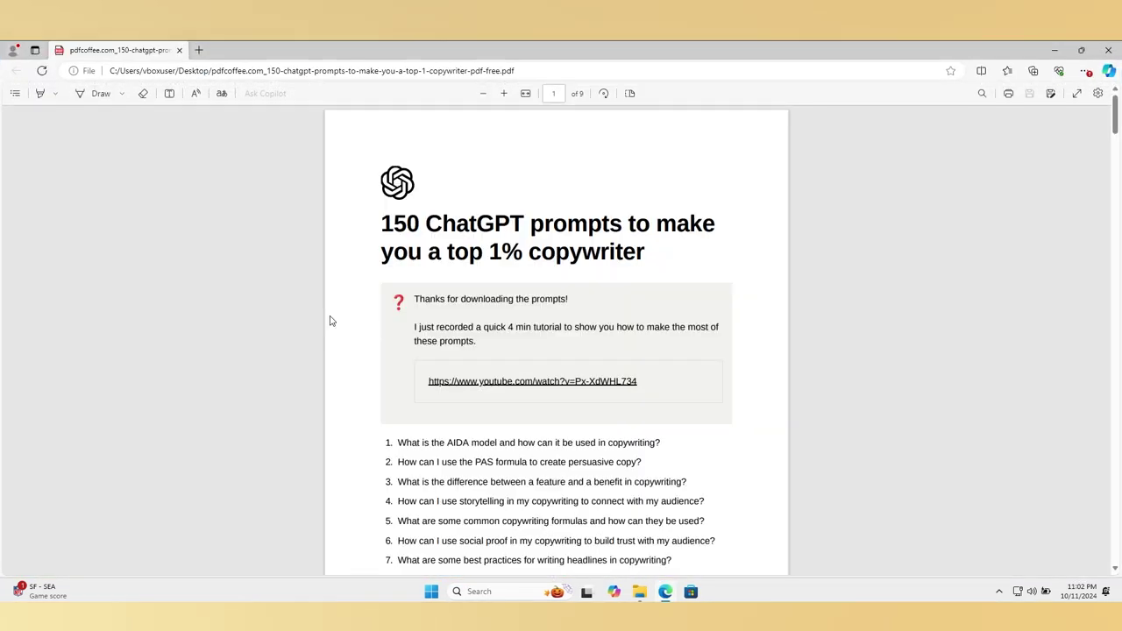
scroll(330, 320, "down", 20)
scroll(329, 321, "down", 3)
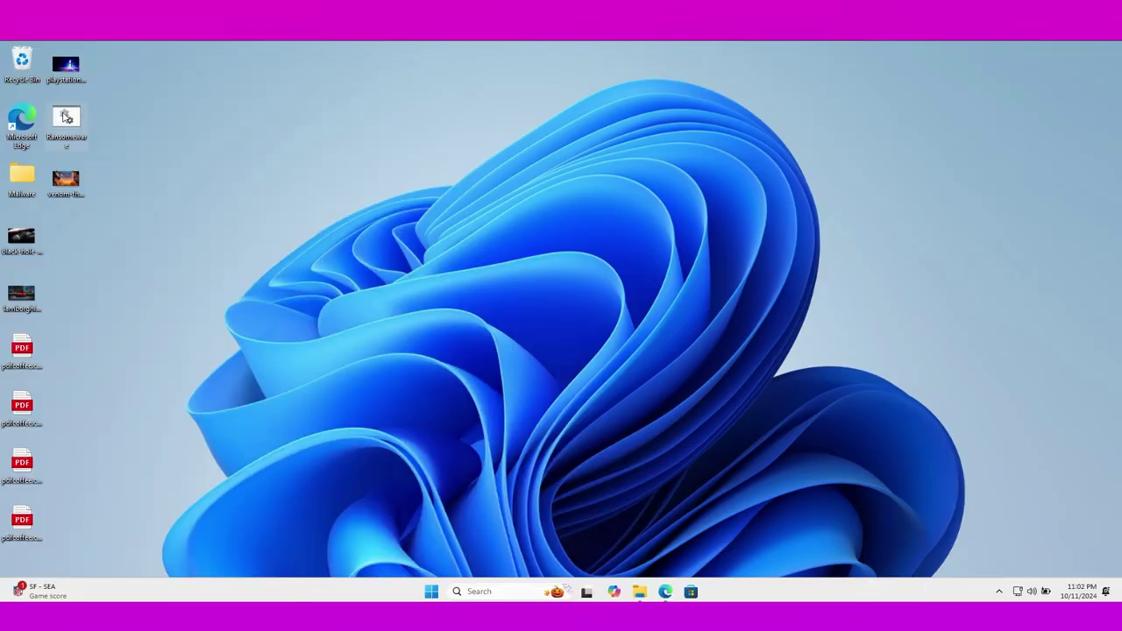
Step: Run the Ransomware batch file from the desktop, allow BadRabbit.exe, answer No to the .NET 4.5 prompt, and close Event Viewer
double_click(66, 117)
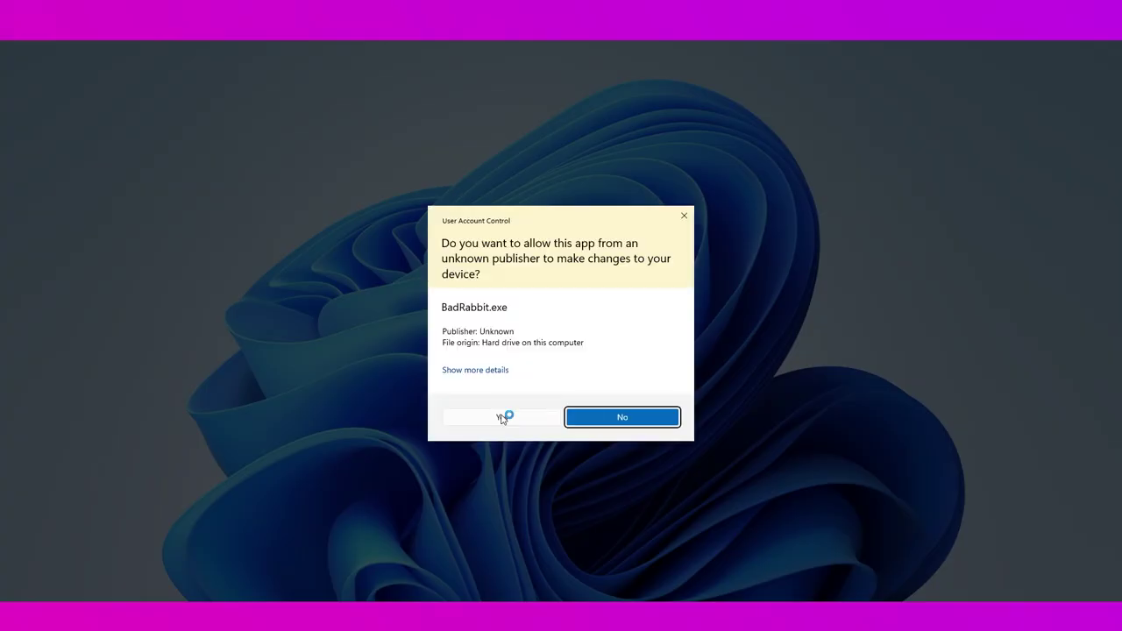
left_click(502, 418)
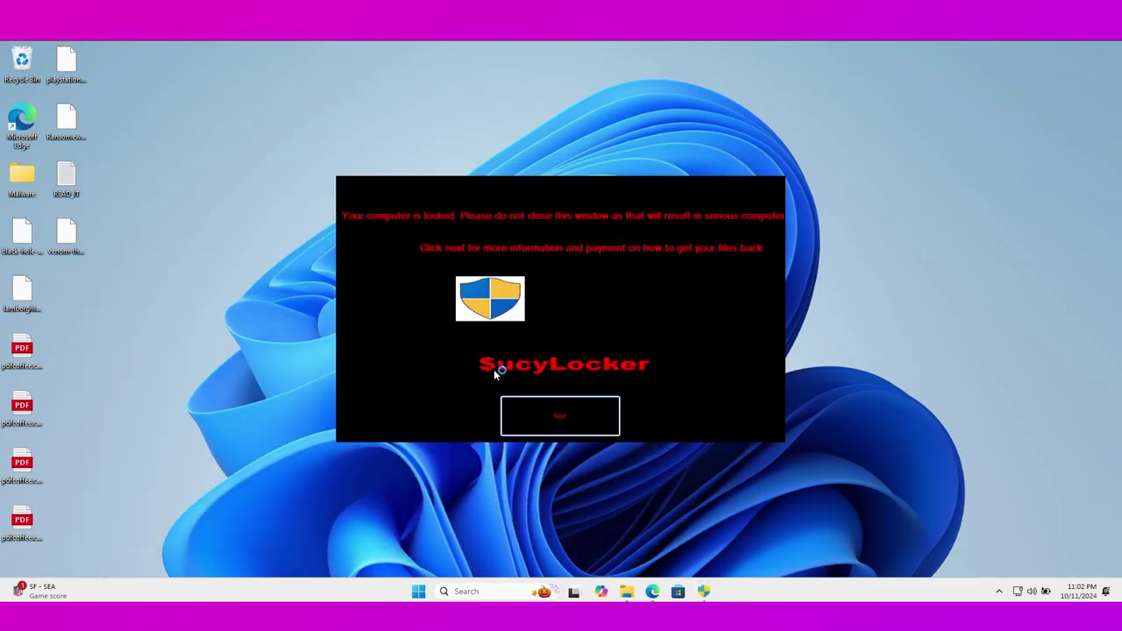
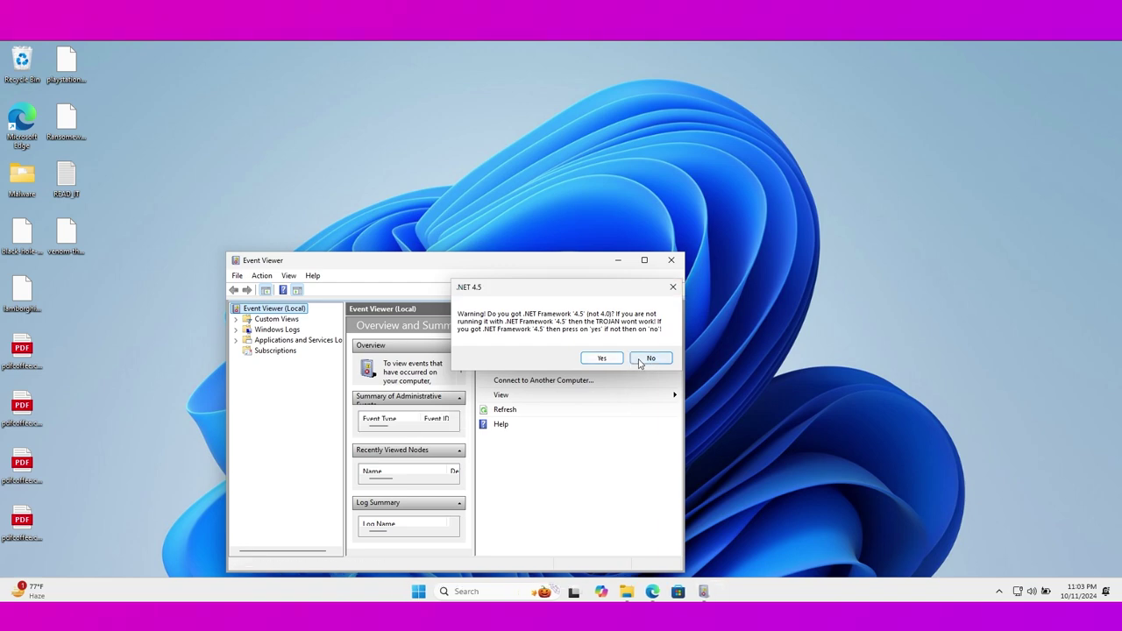
left_click(650, 358)
left_click(655, 354)
left_click(672, 261)
Step: Reopen the ChatGPT prompts PDF, check the other open PDF tabs for readability, and close the browser
double_click(9, 341)
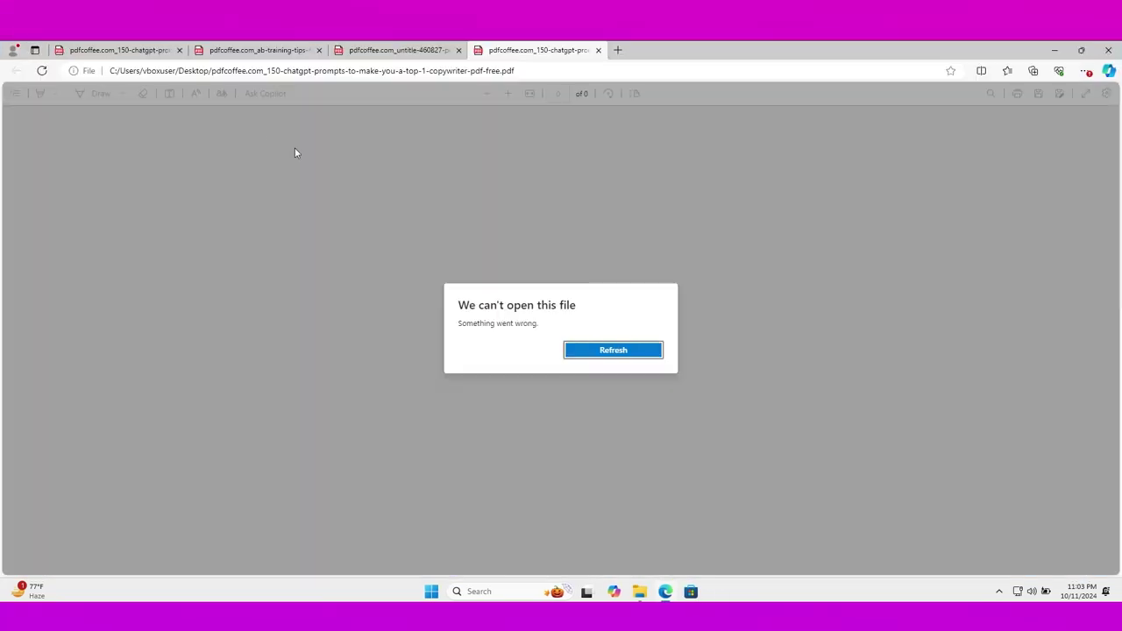
left_click(120, 52)
left_click(41, 73)
key("ctrl+Tab")
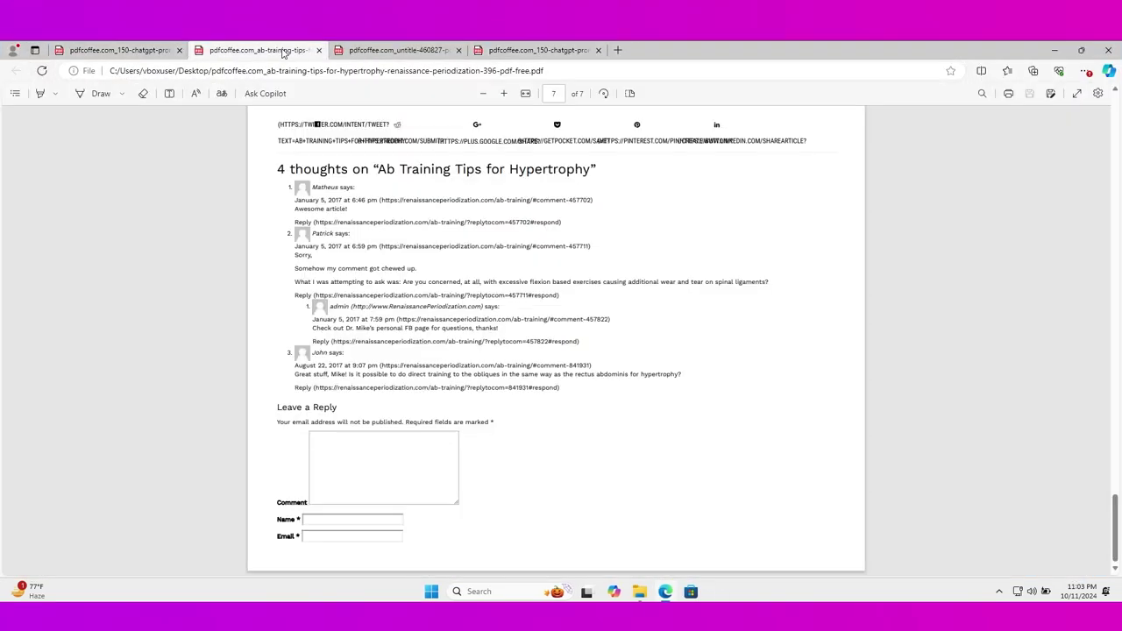
key("ctrl+Tab")
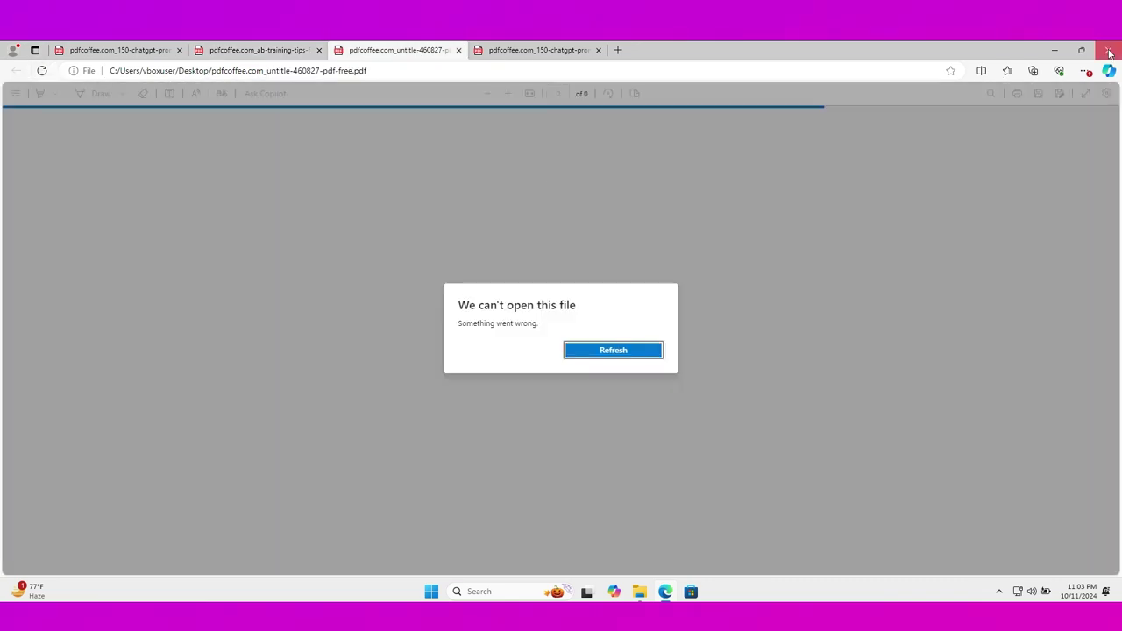
left_click(1108, 50)
Step: Try to open the scrisoare-metodica PDF and the black-hole picture file from the desktop
double_click(21, 472)
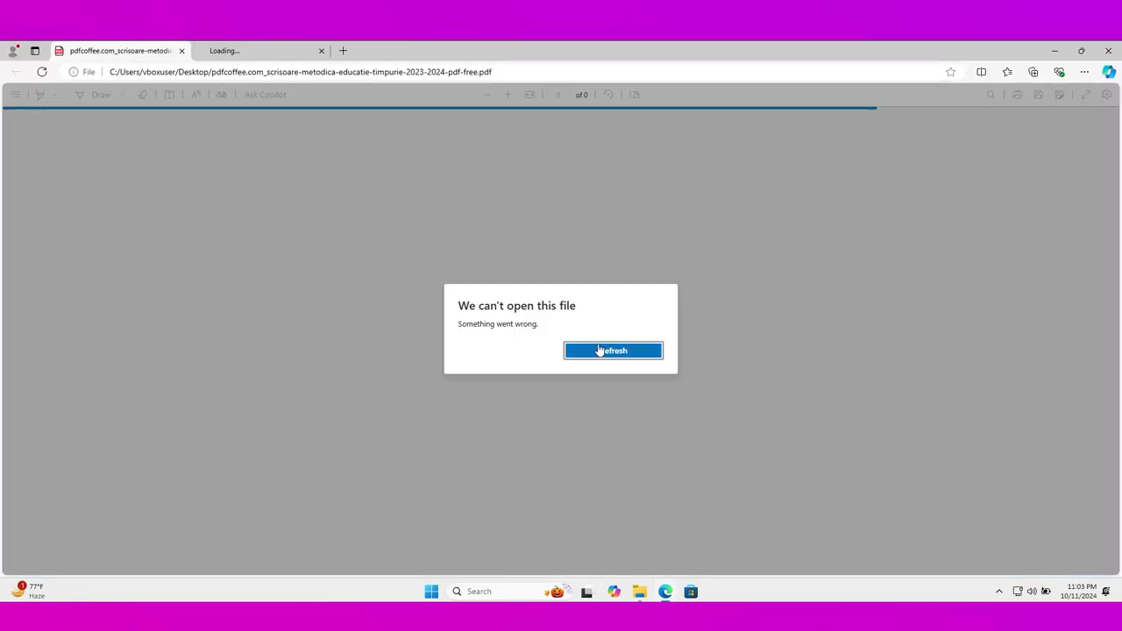
left_click(1108, 50)
double_click(21, 236)
key("Escape")
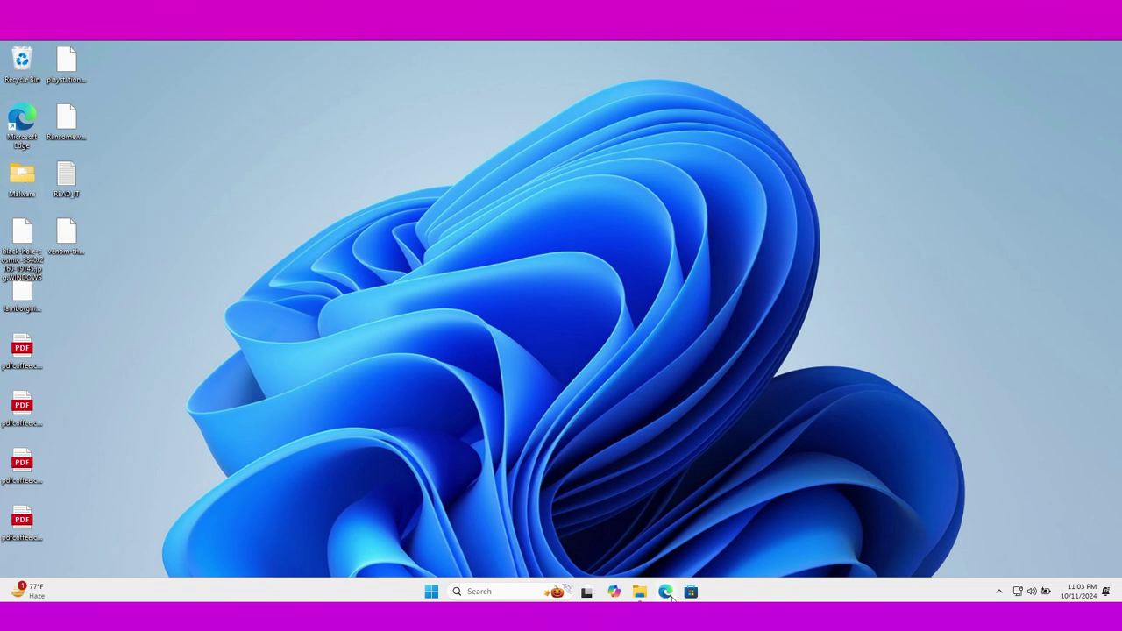
Step: Check whether Microsoft Edge loads its new tab page, close it, and try launching Microsoft Store
left_click(668, 595)
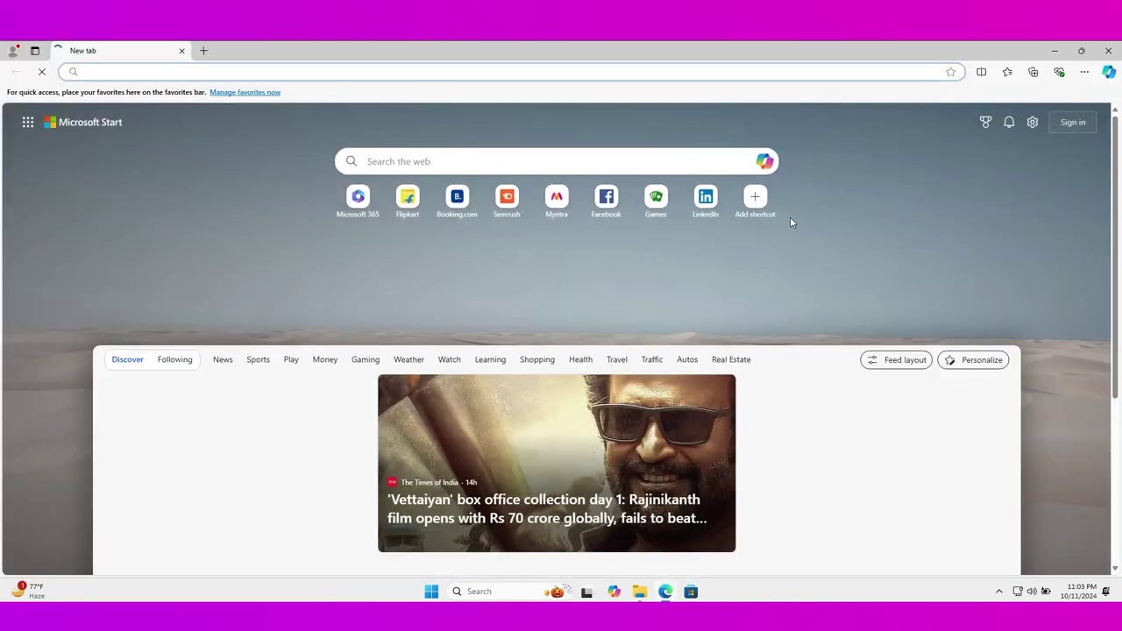
scroll(790, 222, "down", 1)
scroll(792, 220, "up", 1)
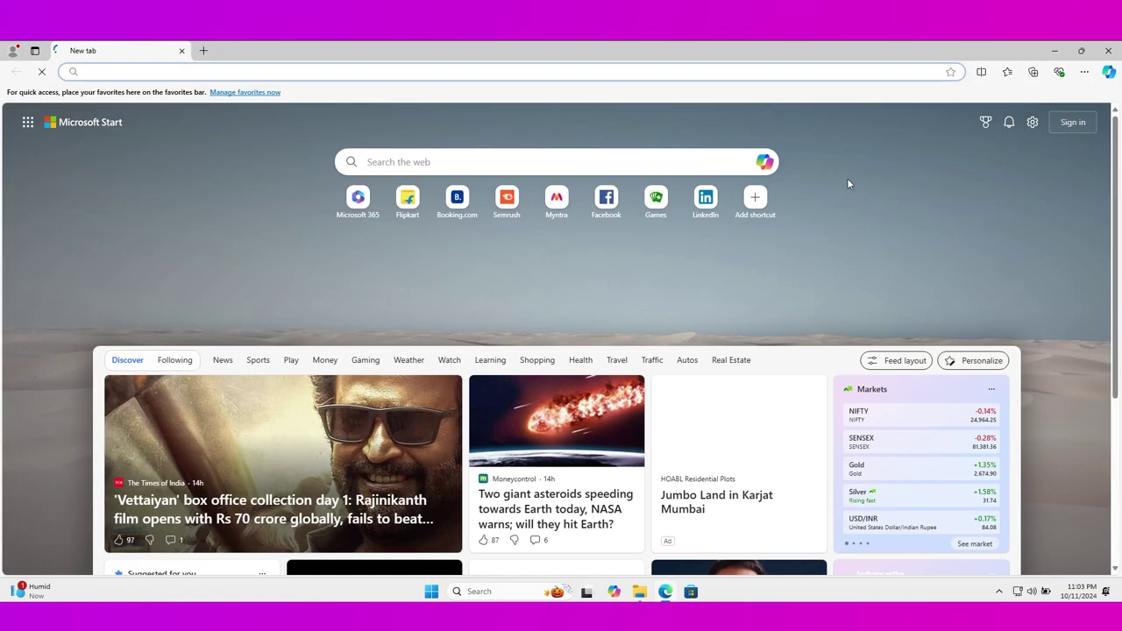
left_click(1110, 51)
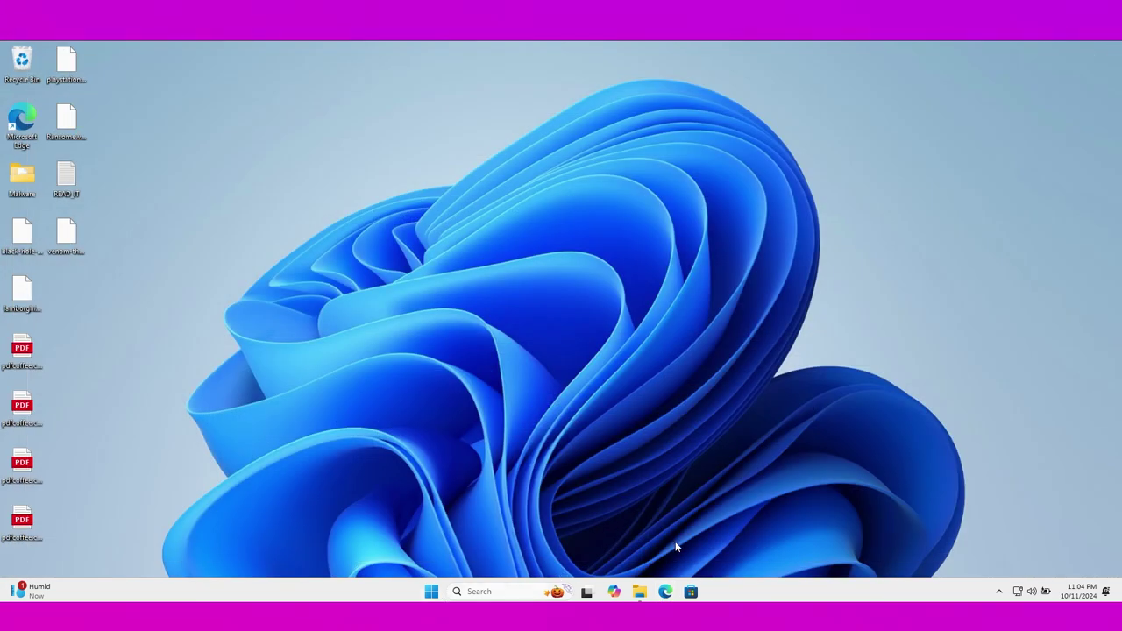
left_click(691, 593)
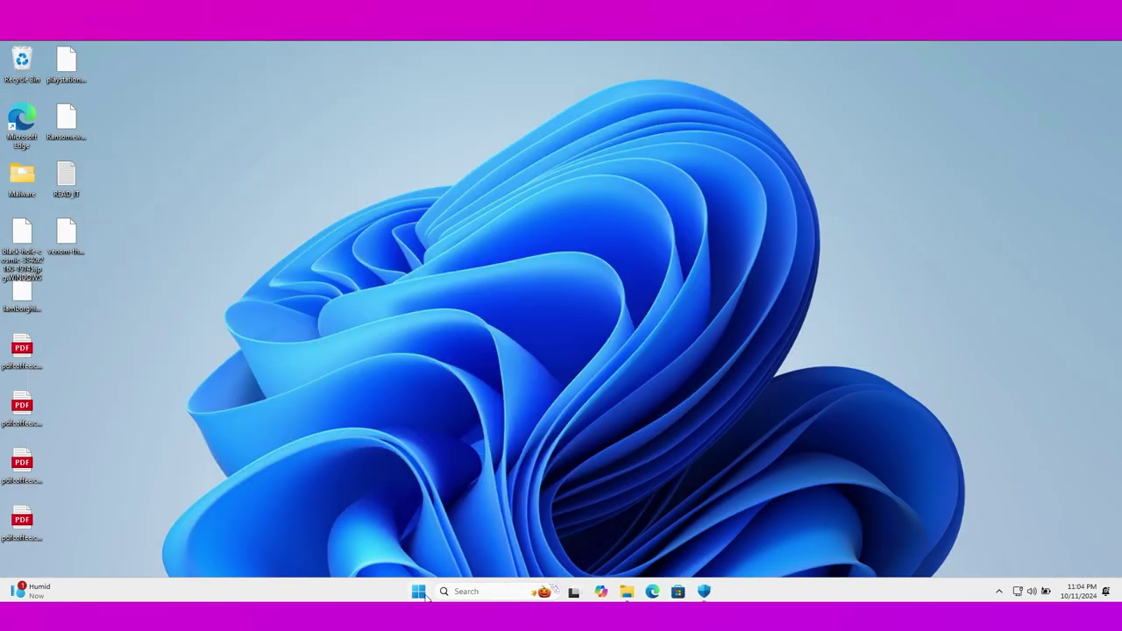
Step: Restart the computer
left_click(420, 592)
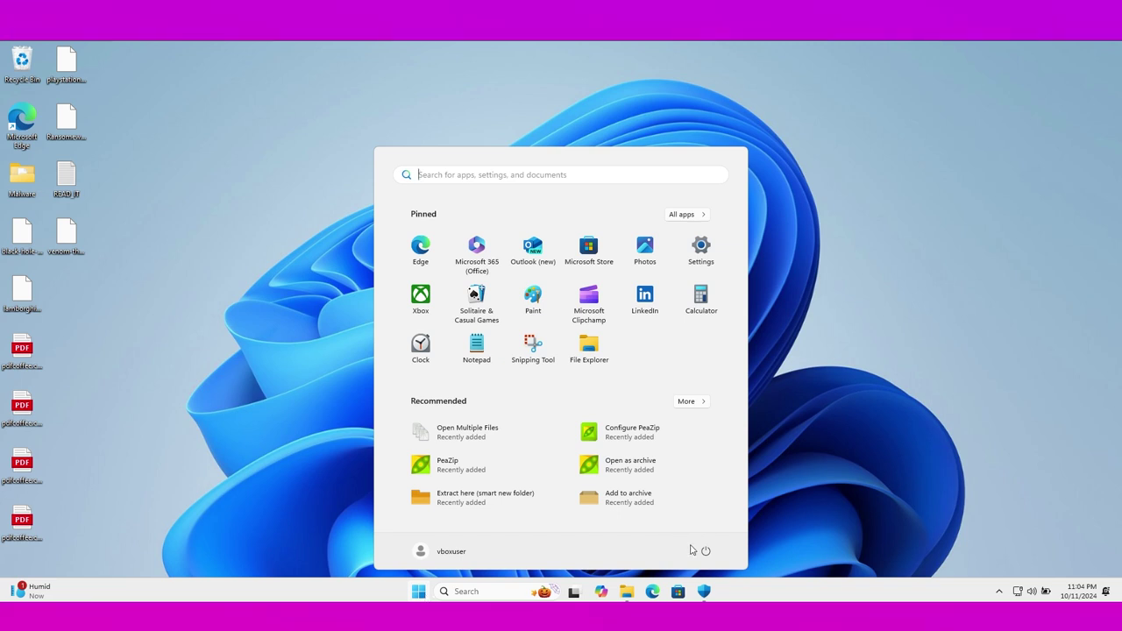
left_click(706, 552)
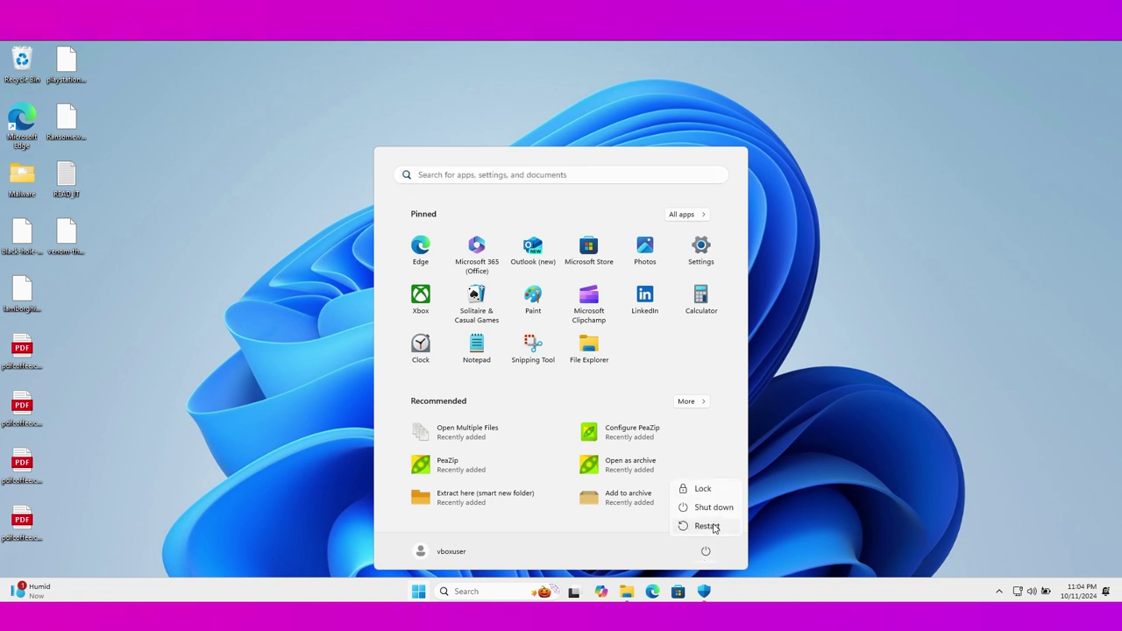
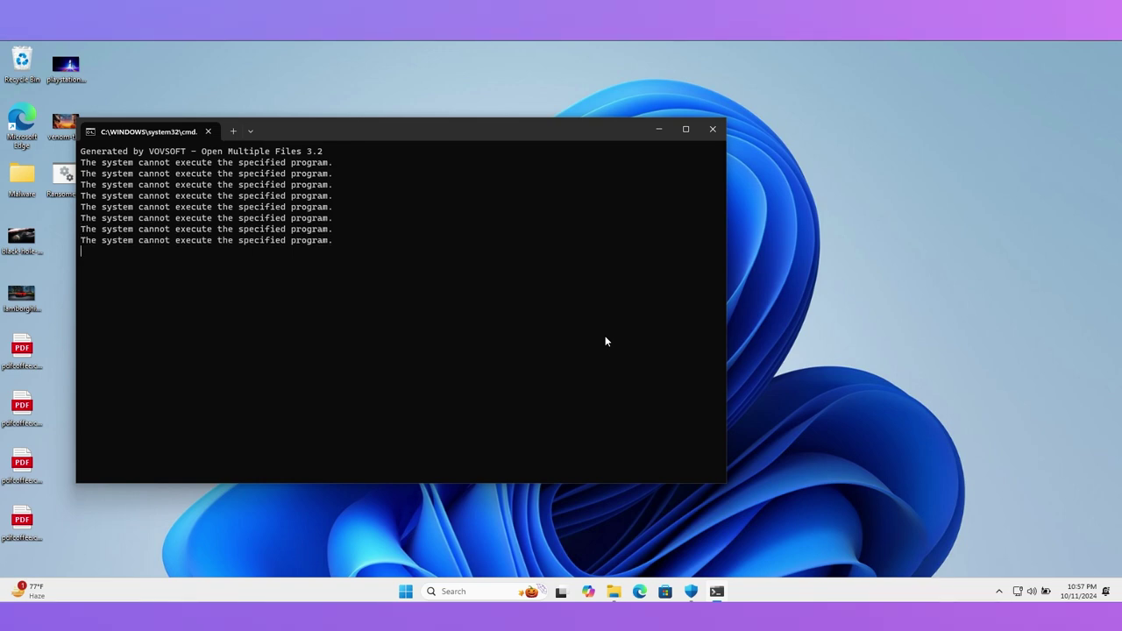
Step: Check the Ransomware folder and the Windows Security overview during the batch run, with both windows restored to a smaller size
left_click(615, 593)
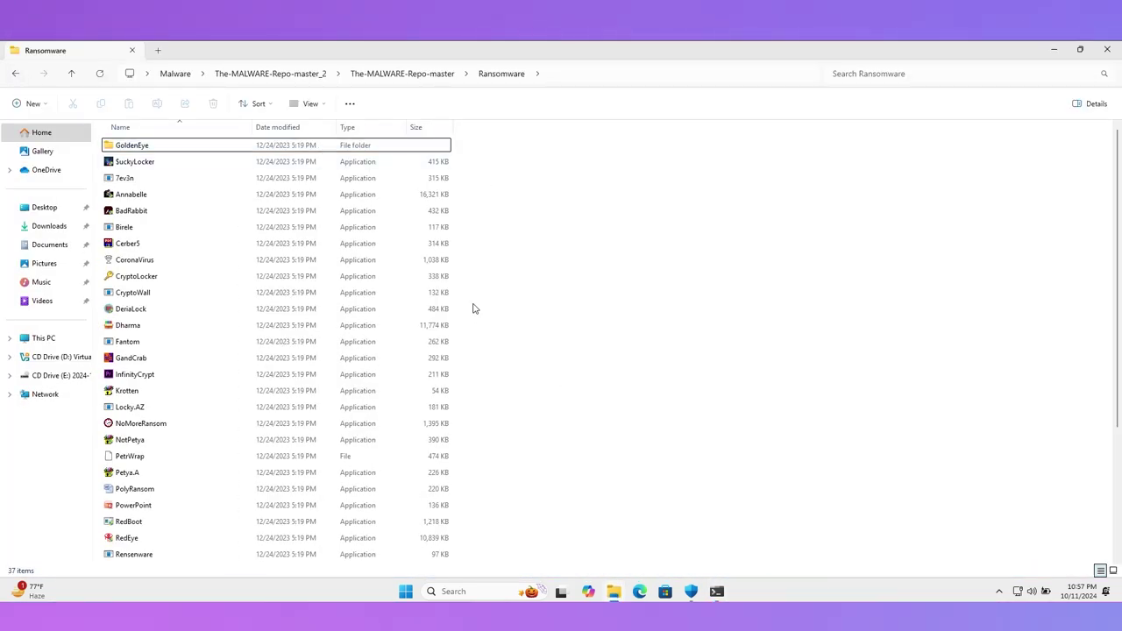
left_click(690, 592)
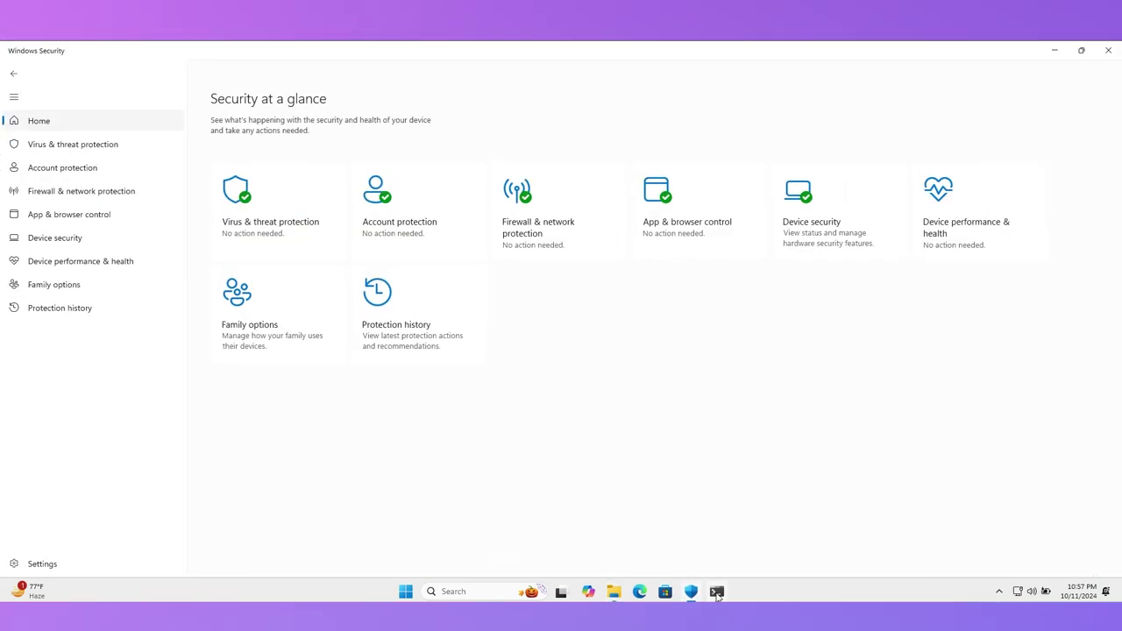
left_click(1081, 50)
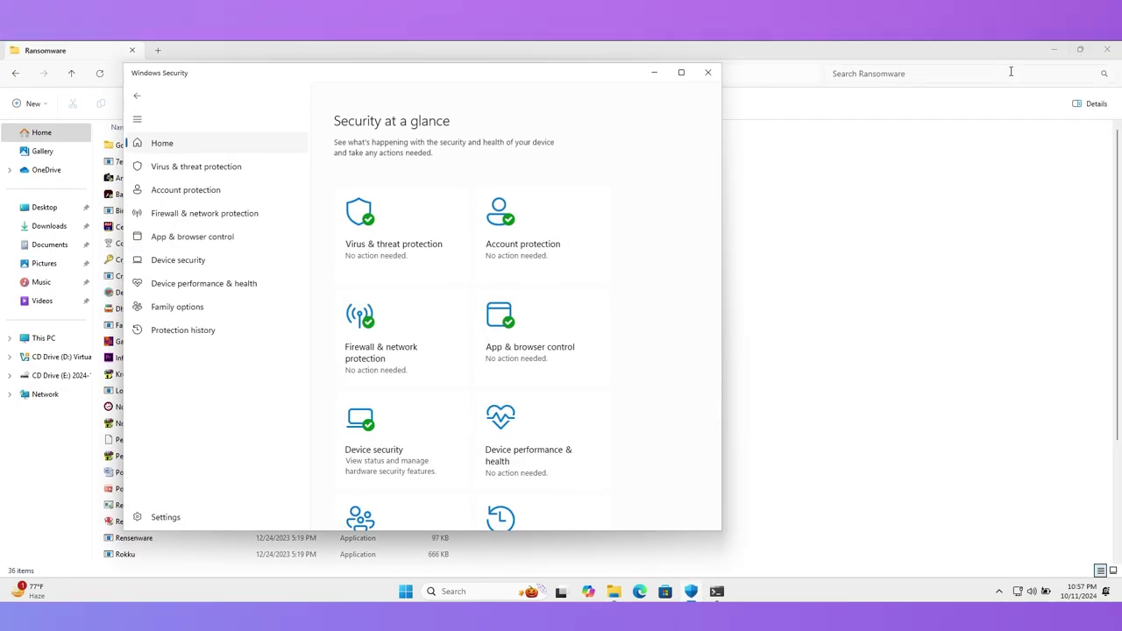
left_click(1081, 54)
left_click(719, 593)
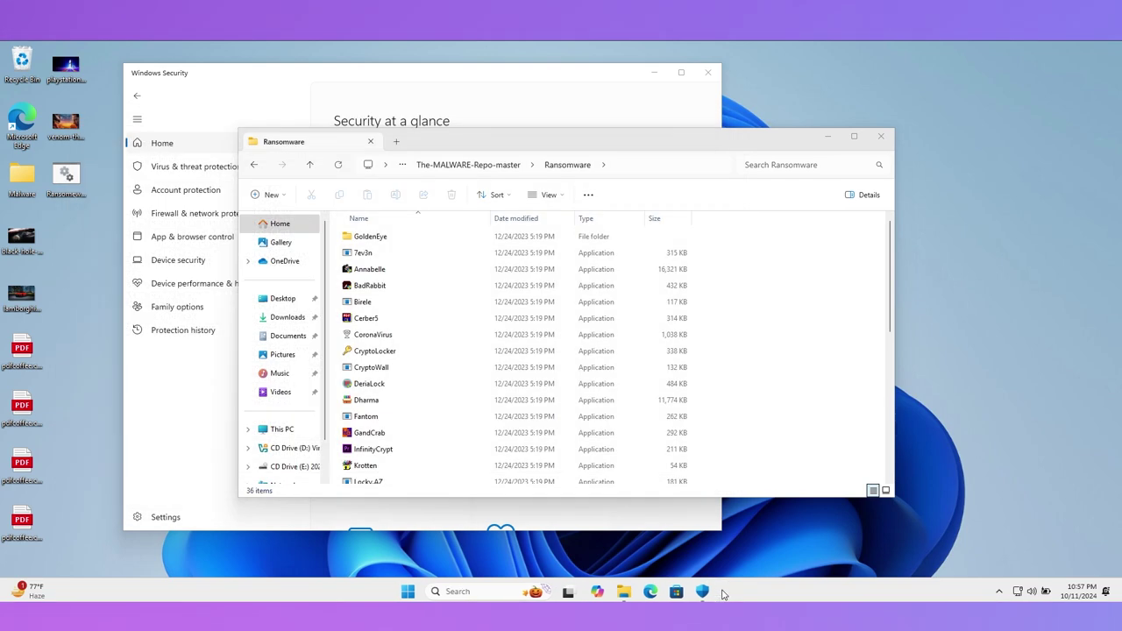
Step: Look through the samples in the Ransomware folder and examine the threats listed in Windows Security's Protection history, enlarging its window
scroll(673, 450, "down", 6)
scroll(672, 449, "up", 7)
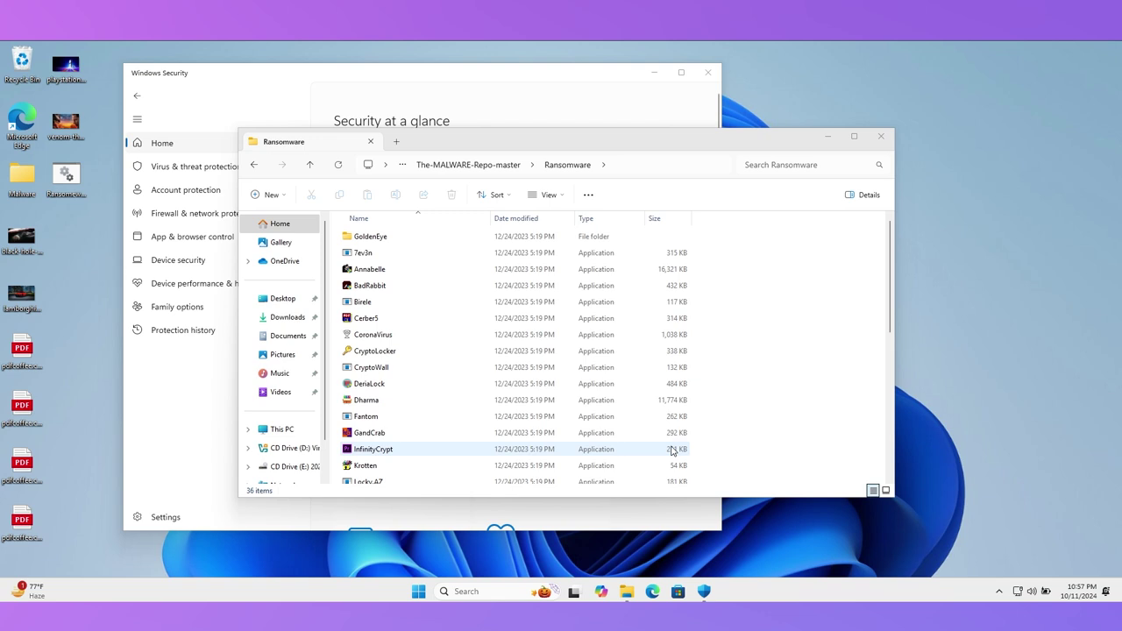
left_click(201, 409)
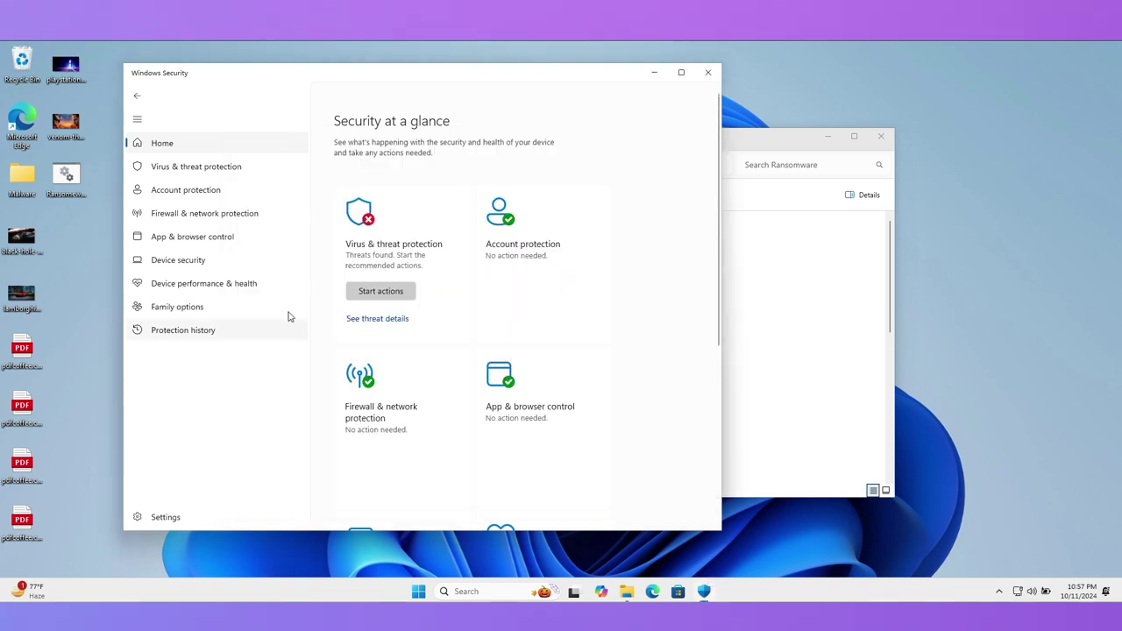
left_click(218, 337)
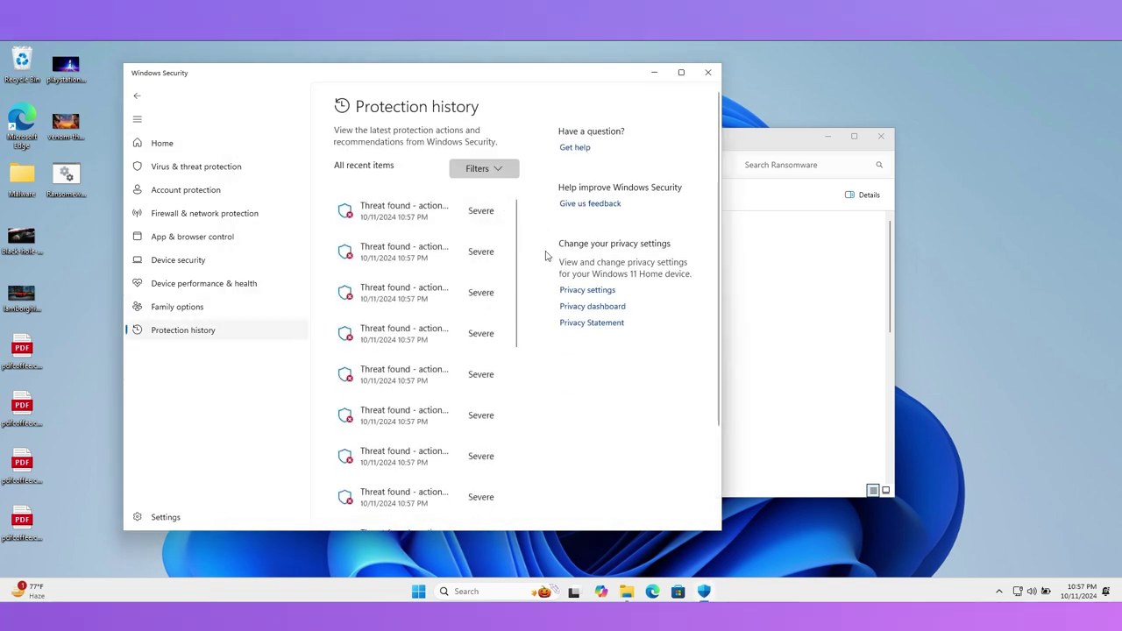
left_click(680, 74)
scroll(545, 245, "down", 1)
scroll(544, 246, "down", 5)
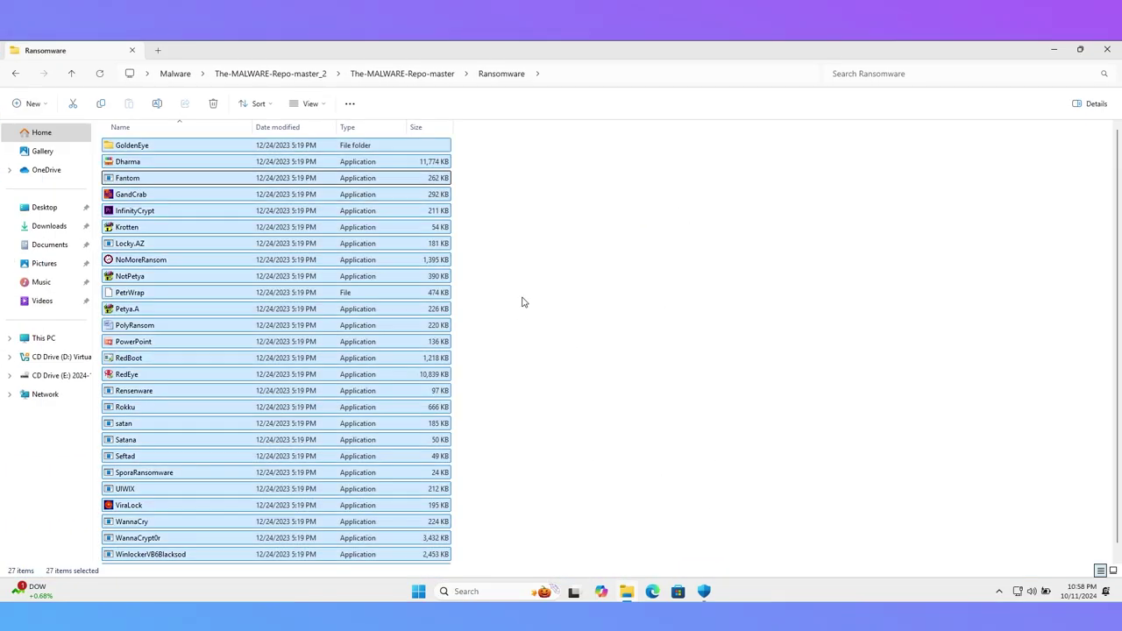
Step: Run a custom Microsoft Defender scan on all the selected items in the Ransomware folder
right_click(342, 243)
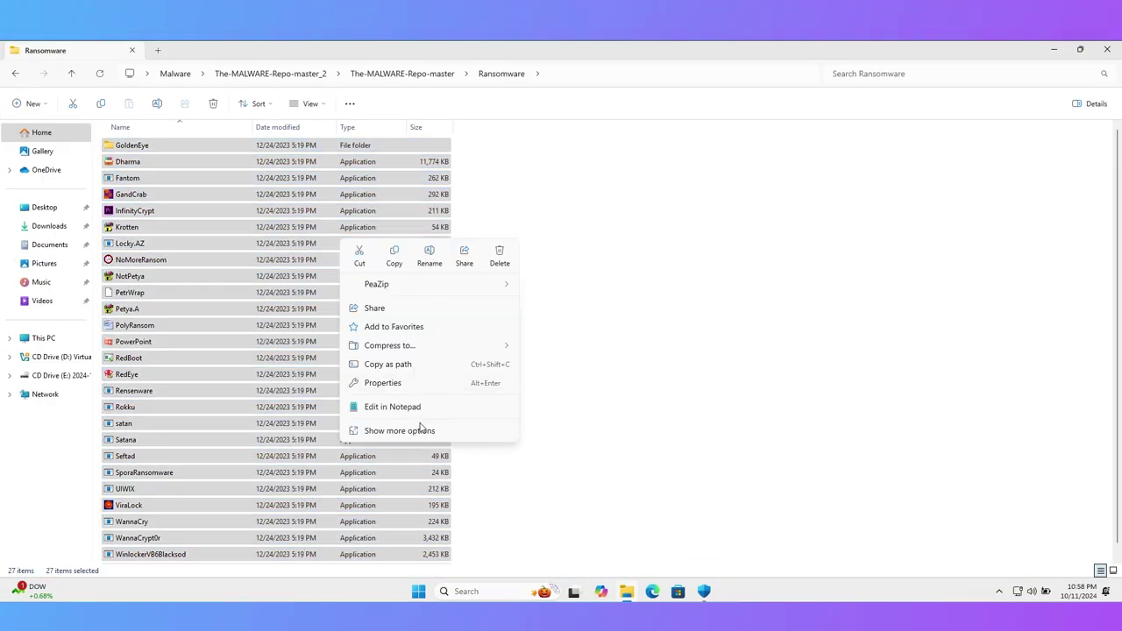
left_click(418, 430)
left_click(418, 286)
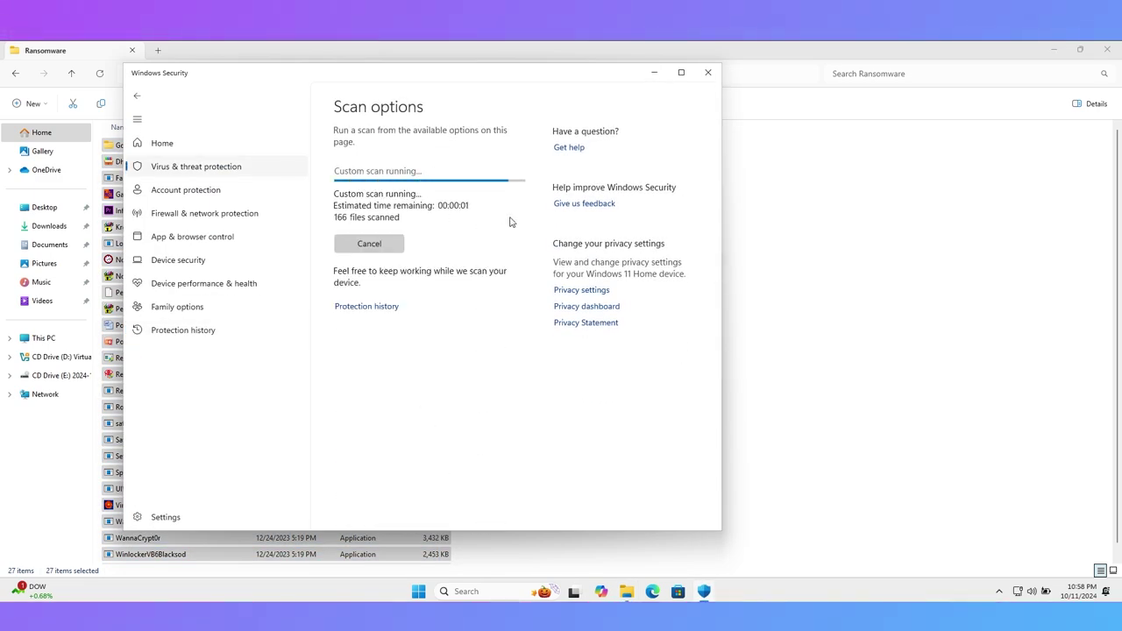
Step: Move the Windows Security window aside, return to its overview and start the recommended actions for Virus & threat protection
left_click_drag(620, 77, 842, 95)
scroll(665, 238, "down", 6)
left_click(706, 261)
left_click(736, 240)
left_click(384, 158)
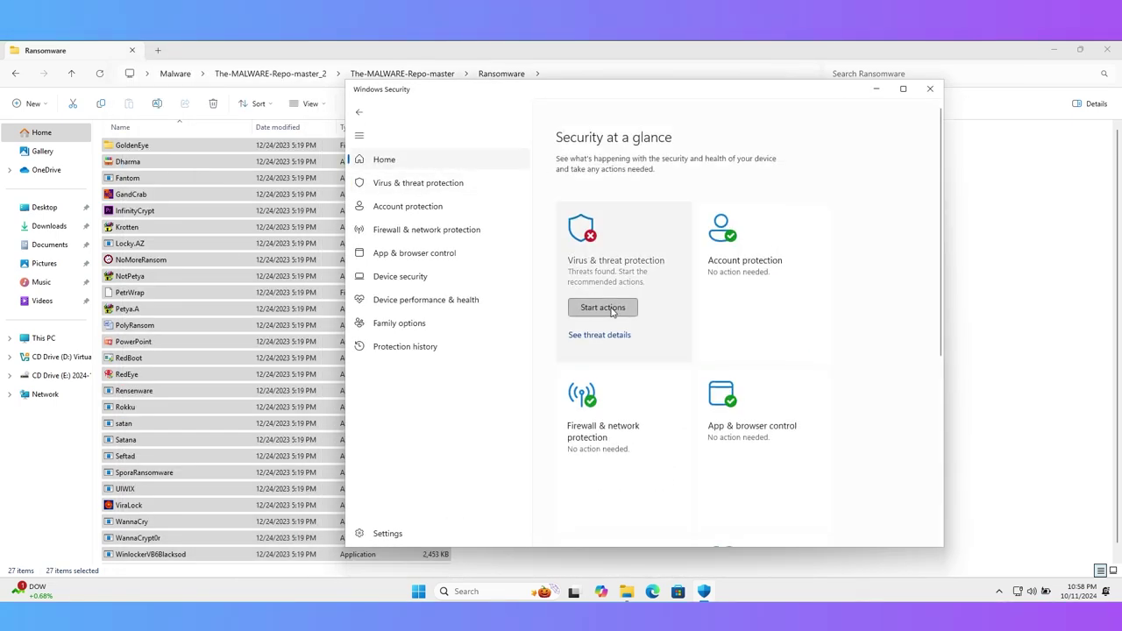
left_click(612, 309)
Step: Check which samples remain in the Ransomware folder and the Virus & threat protection status while the recommended actions run
left_click(251, 358)
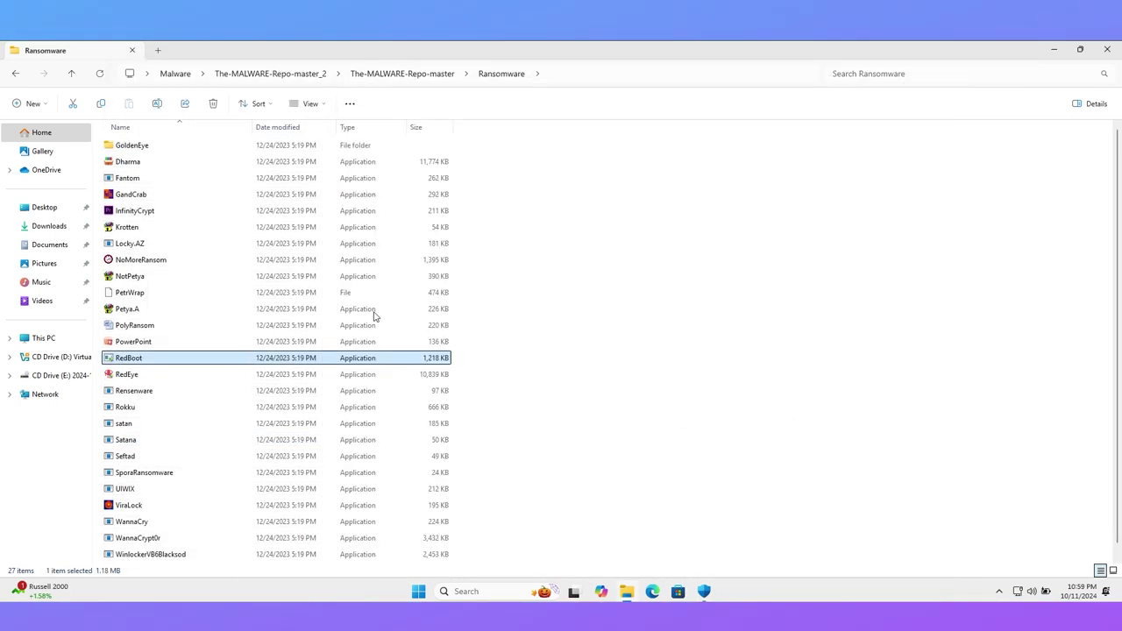
key("ctrl+a")
left_click(474, 358)
left_click(703, 591)
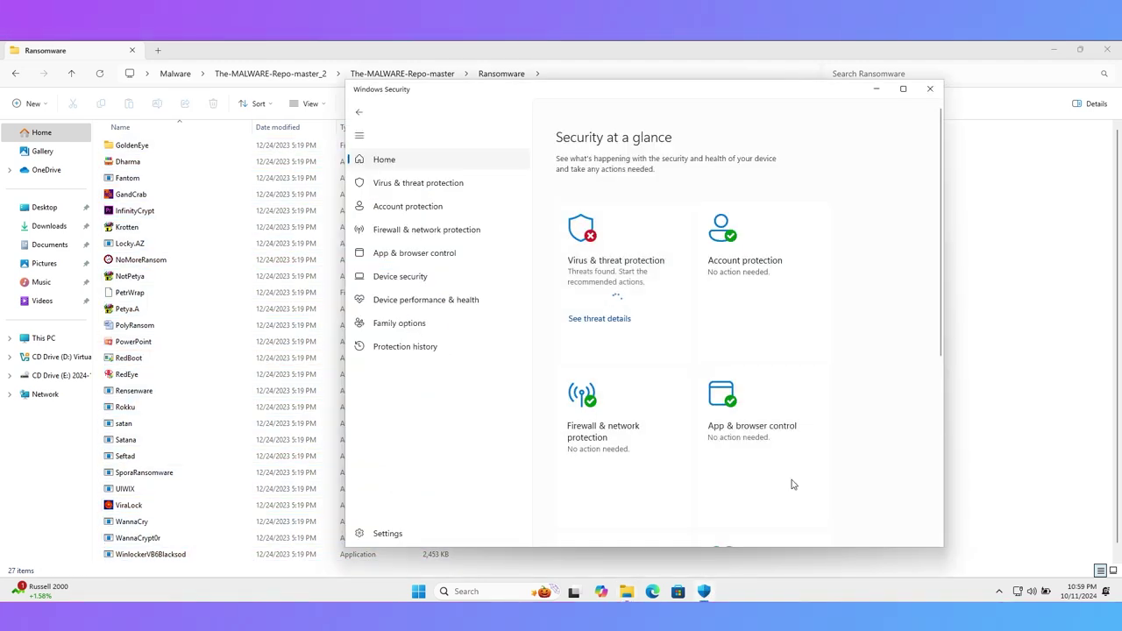
scroll(801, 271, "down", 1)
scroll(801, 271, "up", 1)
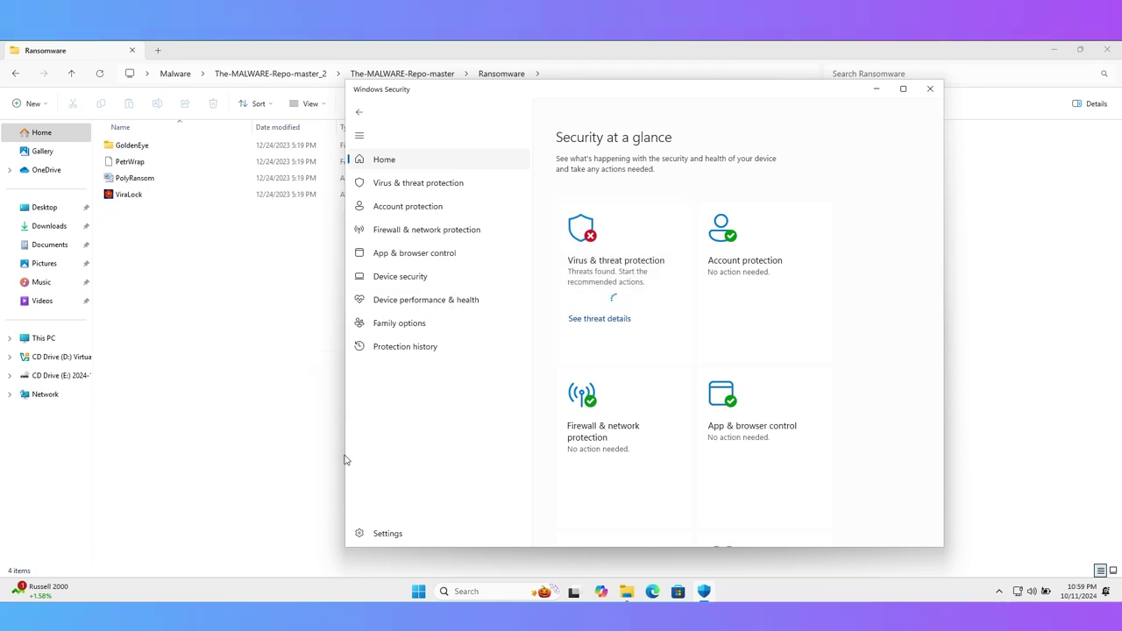
left_click(610, 285)
left_click(434, 159)
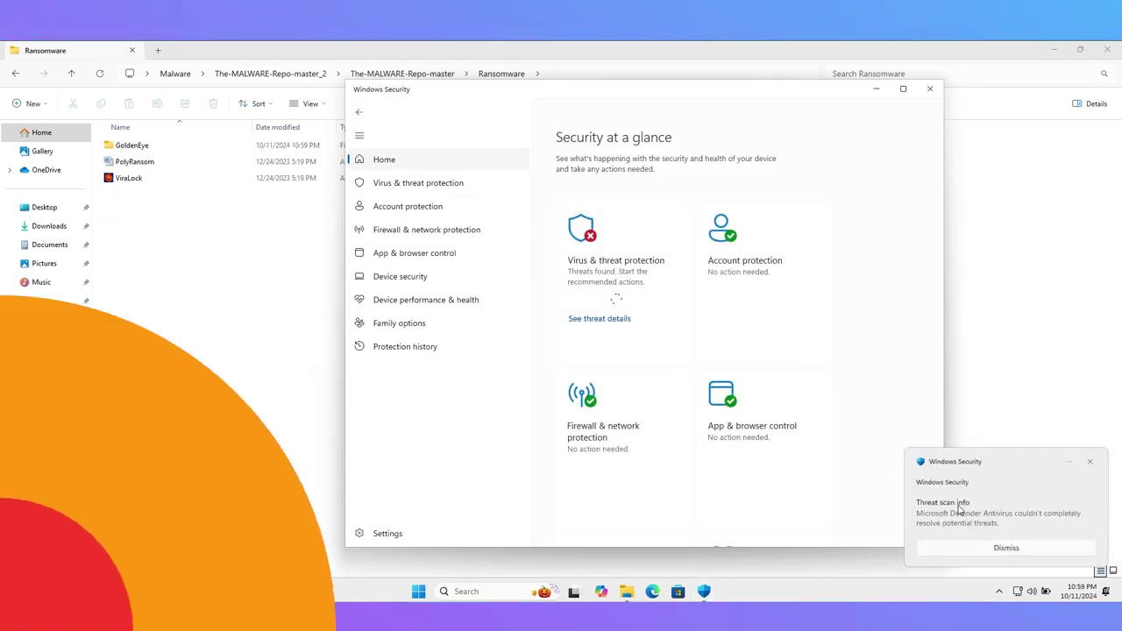